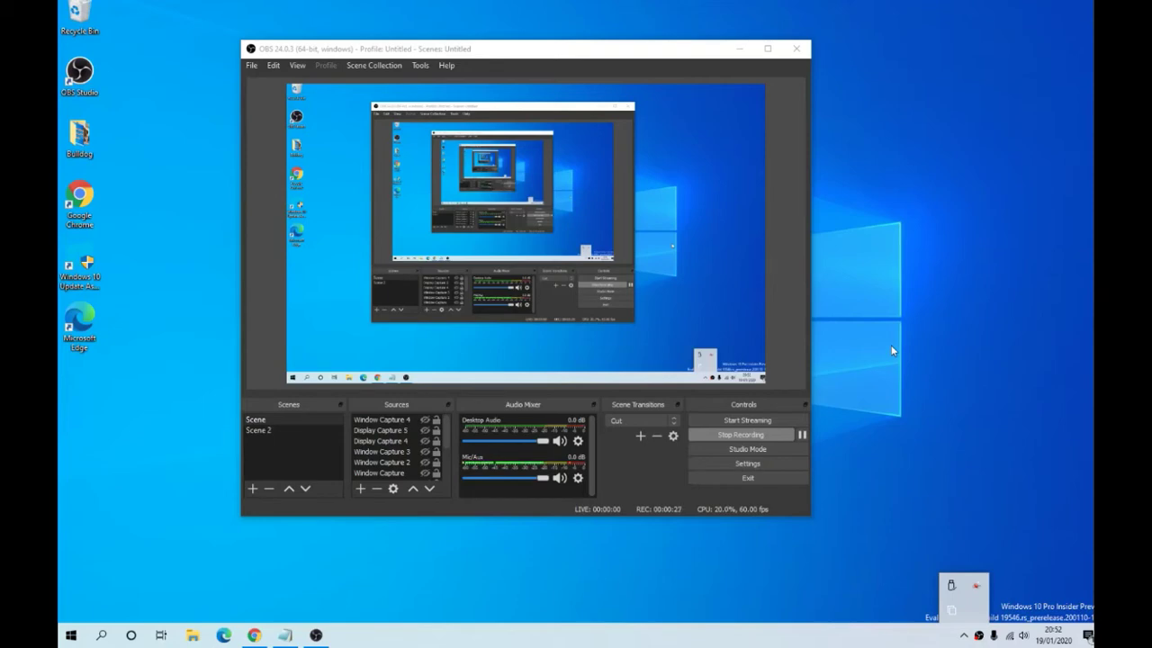
# Switch right to the empty second virtual desktop, then try moving past it.
pyautogui.press('ctrl+super+Right')
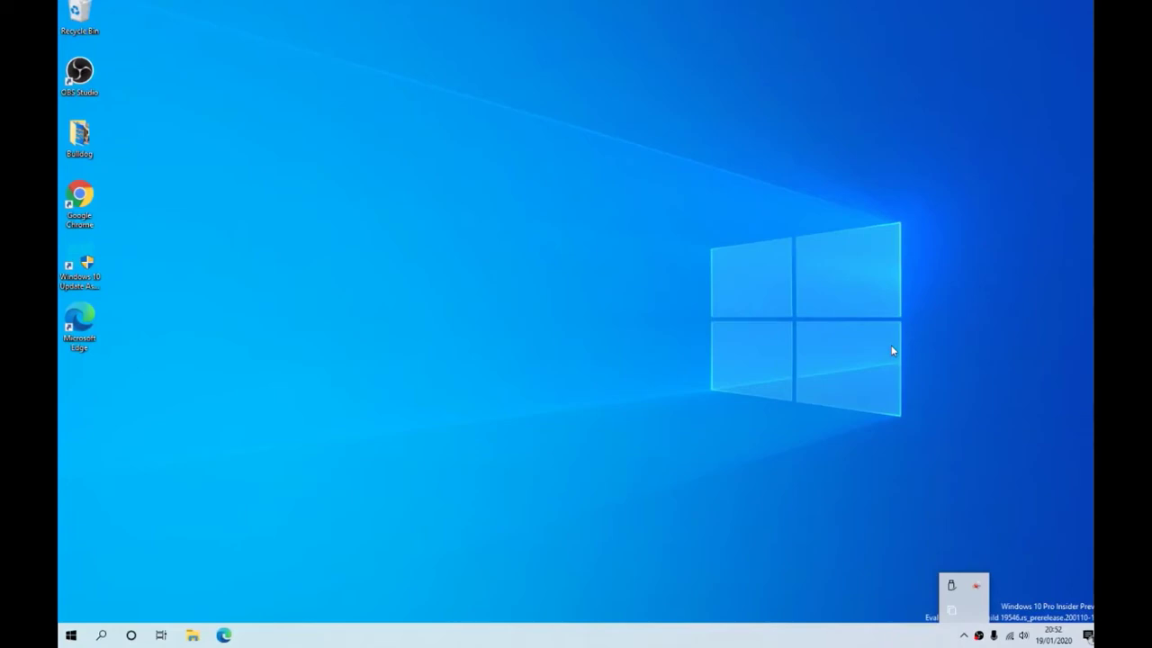
pyautogui.press('ctrl+super+Right')
# Return to the first desktop, where OBS Studio is still recording.
pyautogui.hotkey('alt', 'Tab')
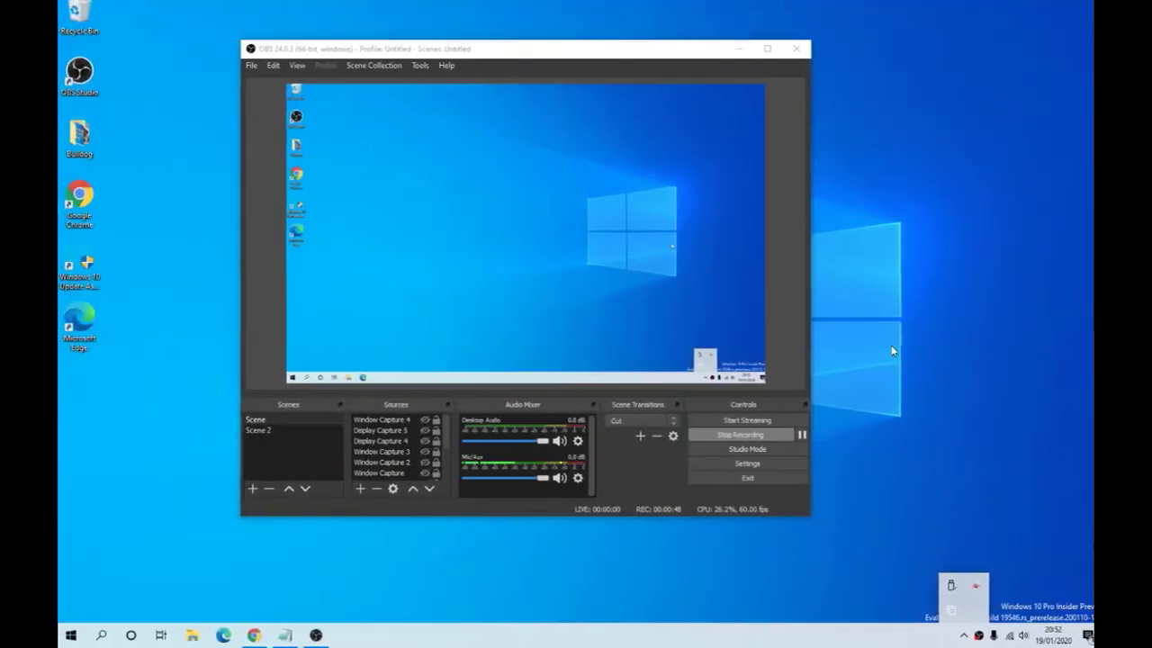